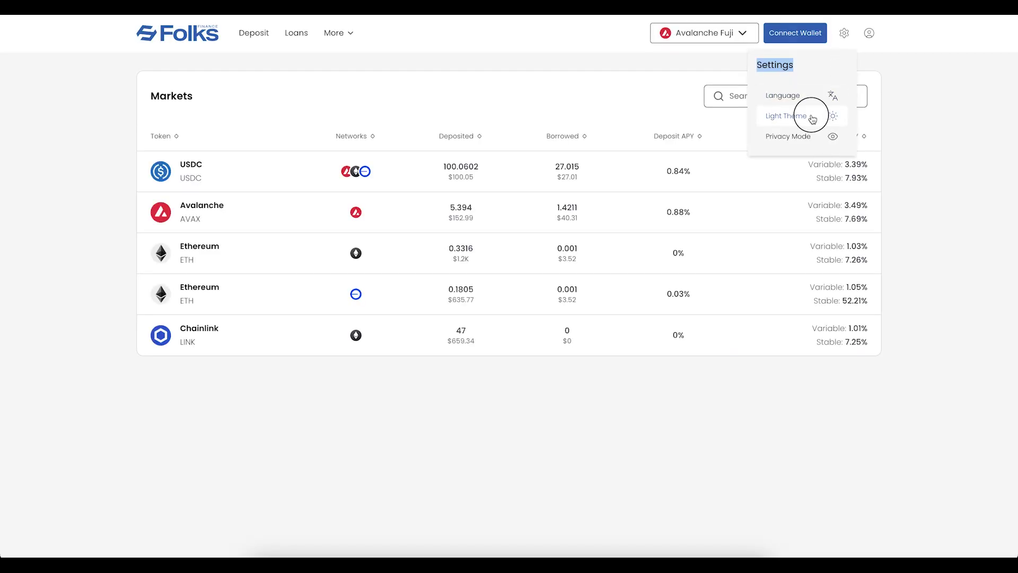
# Switch the Folks Finance xChain interface to the dark theme.
pyautogui.click(808, 116)
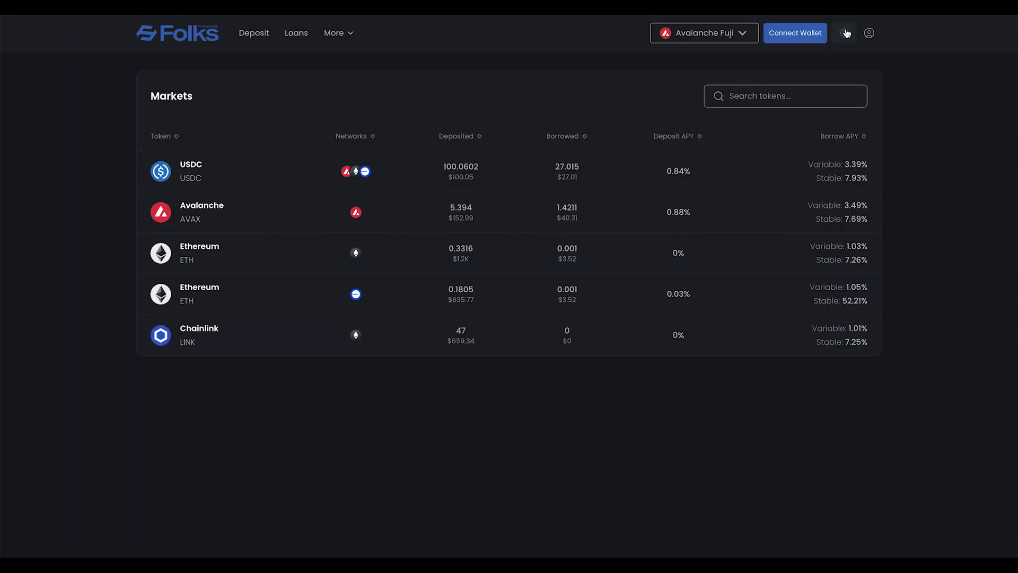
# Connect Coinbase Wallet by signing in with an existing wallet.
pyautogui.click(794, 32)
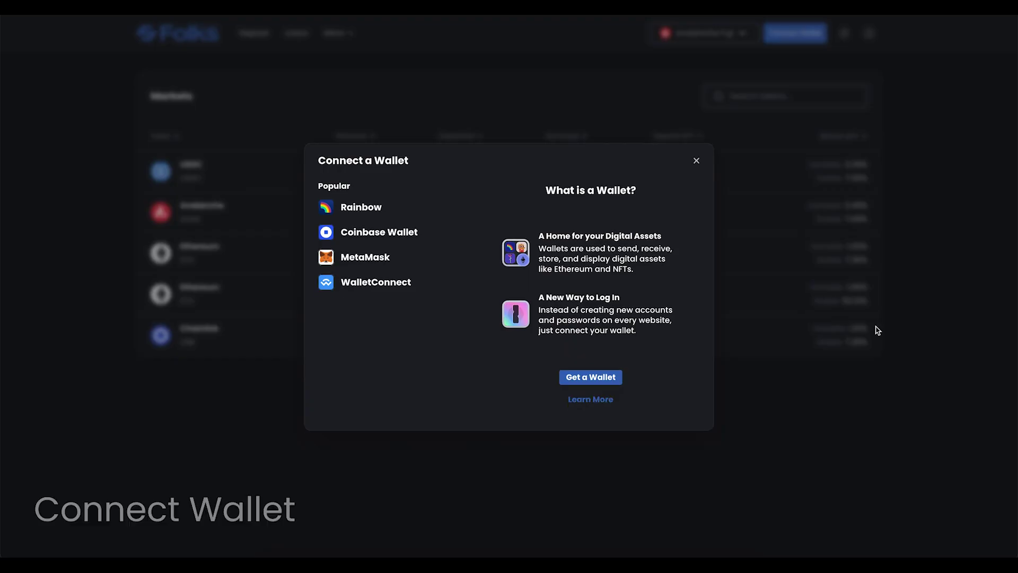
pyautogui.click(364, 232)
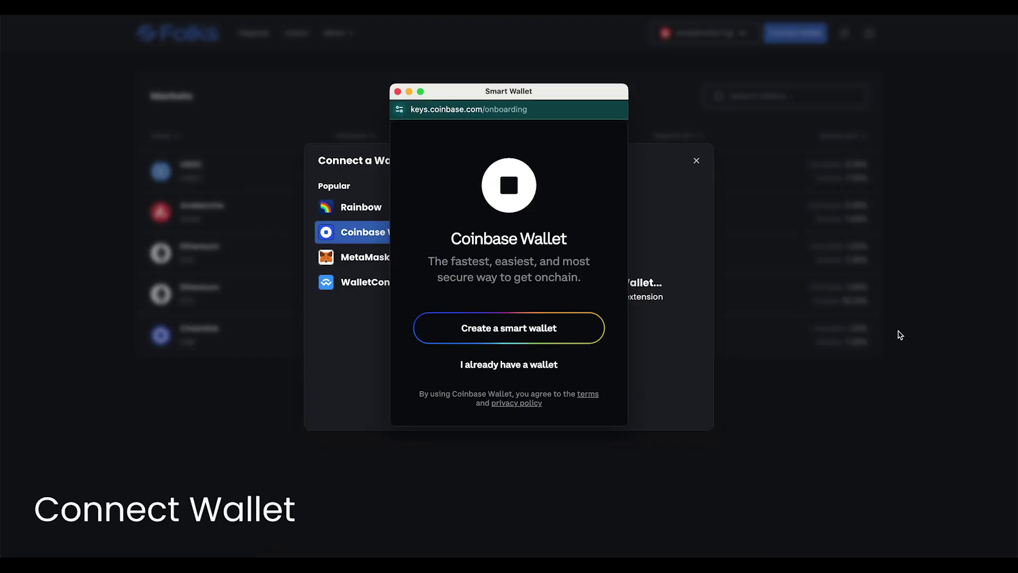
pyautogui.click(567, 365)
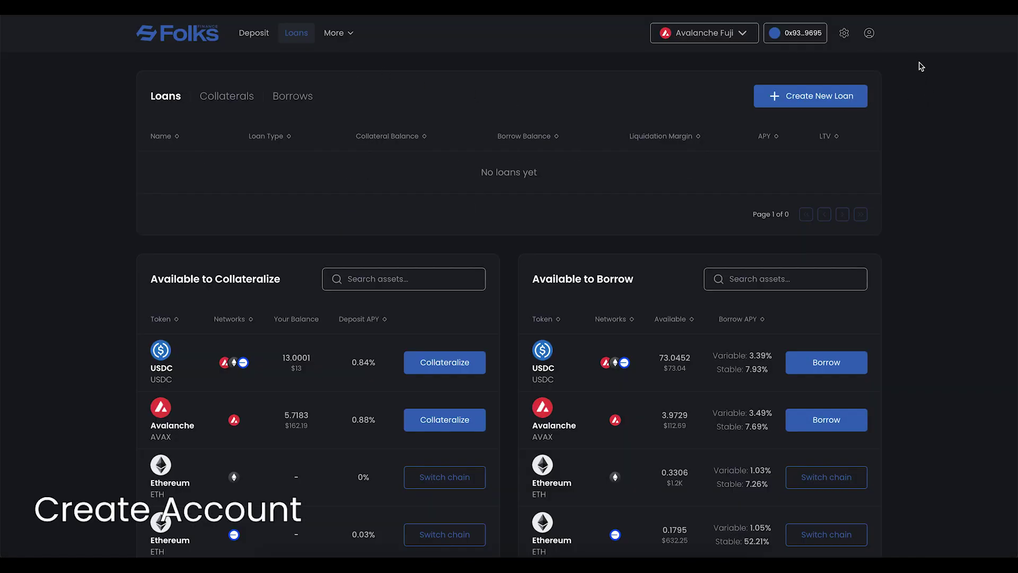
# Create a new xLending account with its chain set to Avalanche Fuji.
pyautogui.click(873, 39)
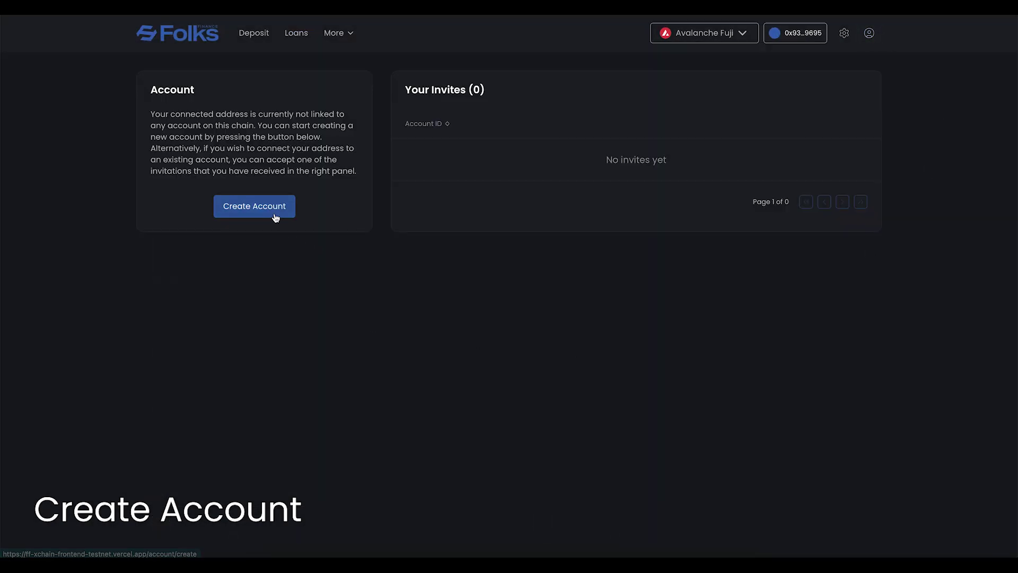
pyautogui.click(274, 208)
pyautogui.click(549, 200)
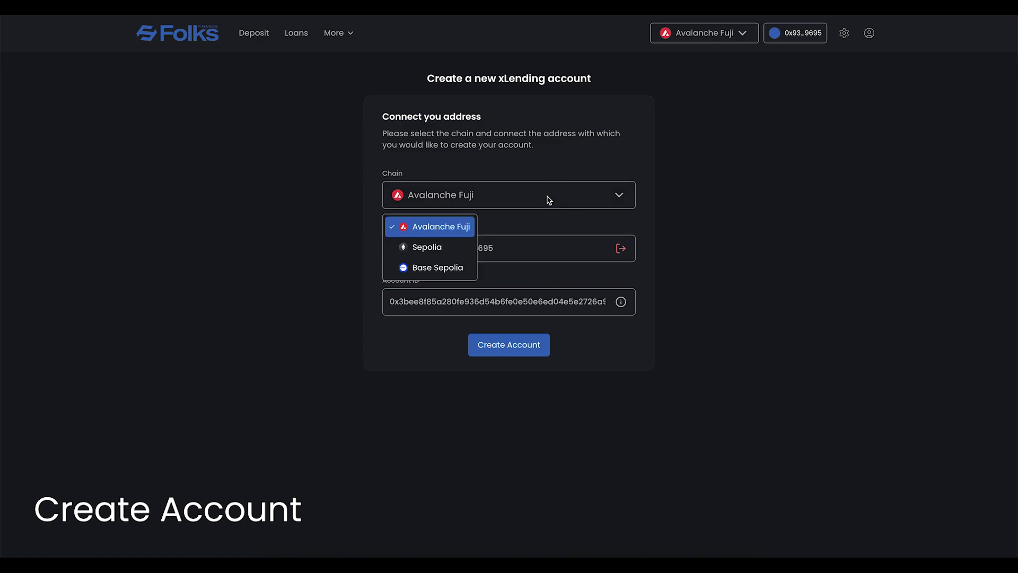
pyautogui.click(440, 248)
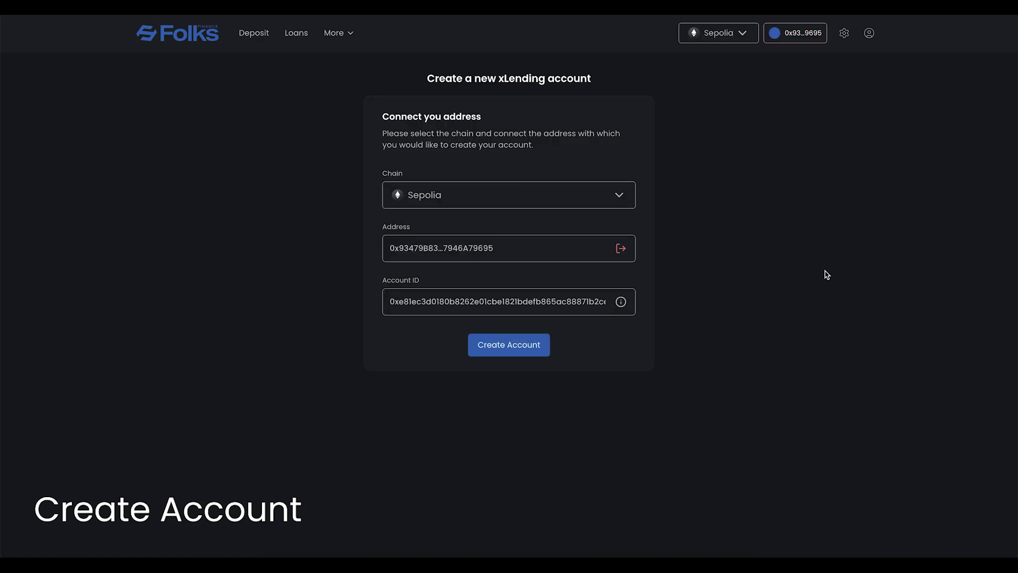
pyautogui.click(625, 199)
pyautogui.click(430, 227)
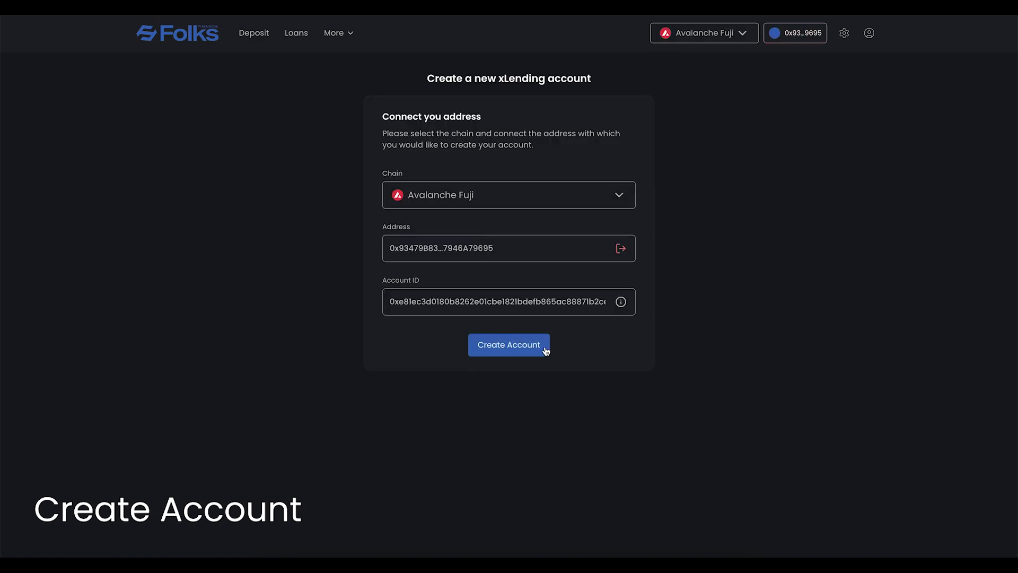
pyautogui.click(546, 351)
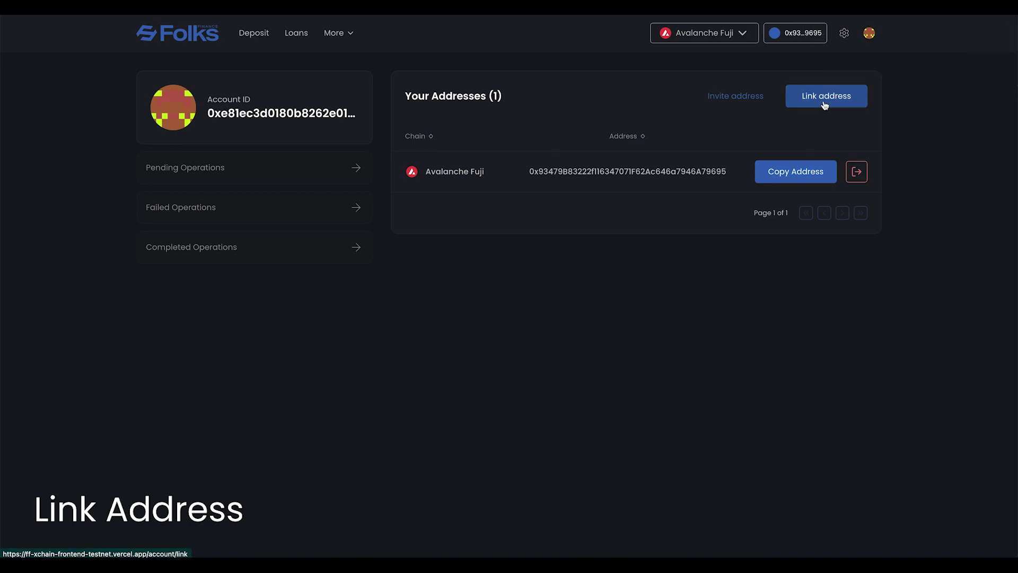
# Link the connected wallet's Sepolia address to the account and complete the linking.
pyautogui.click(839, 108)
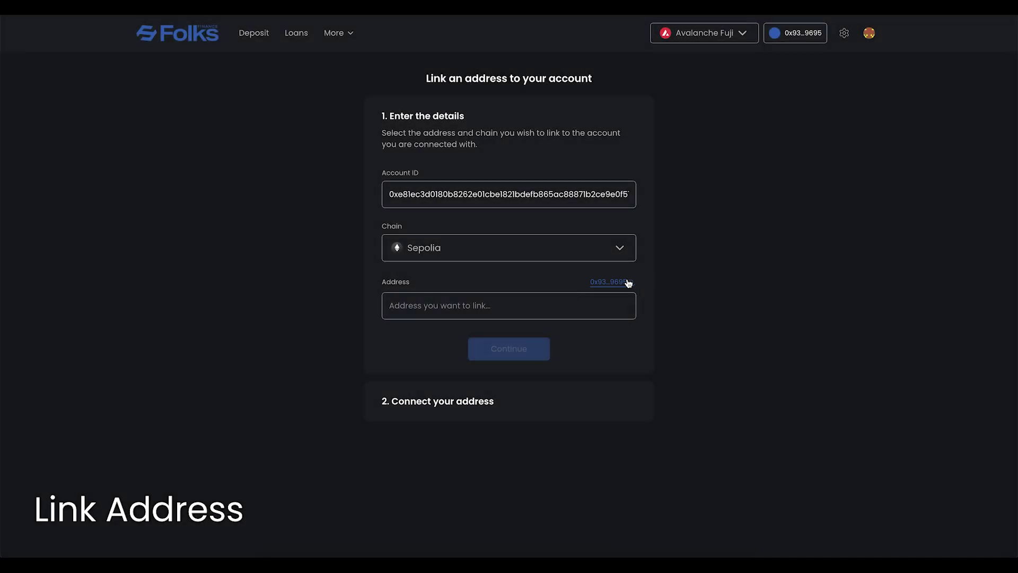
pyautogui.click(628, 283)
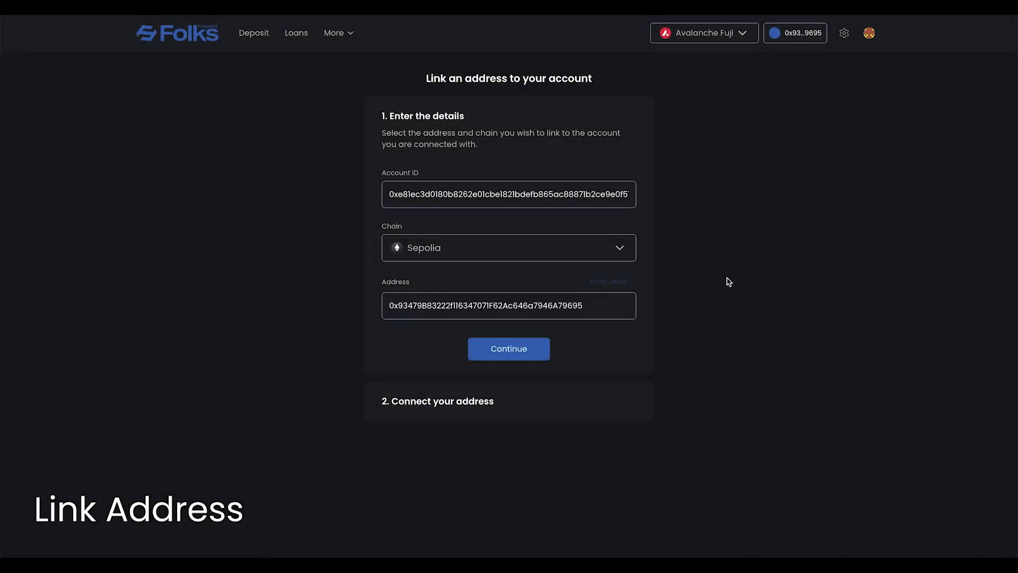
pyautogui.click(539, 357)
pyautogui.click(548, 375)
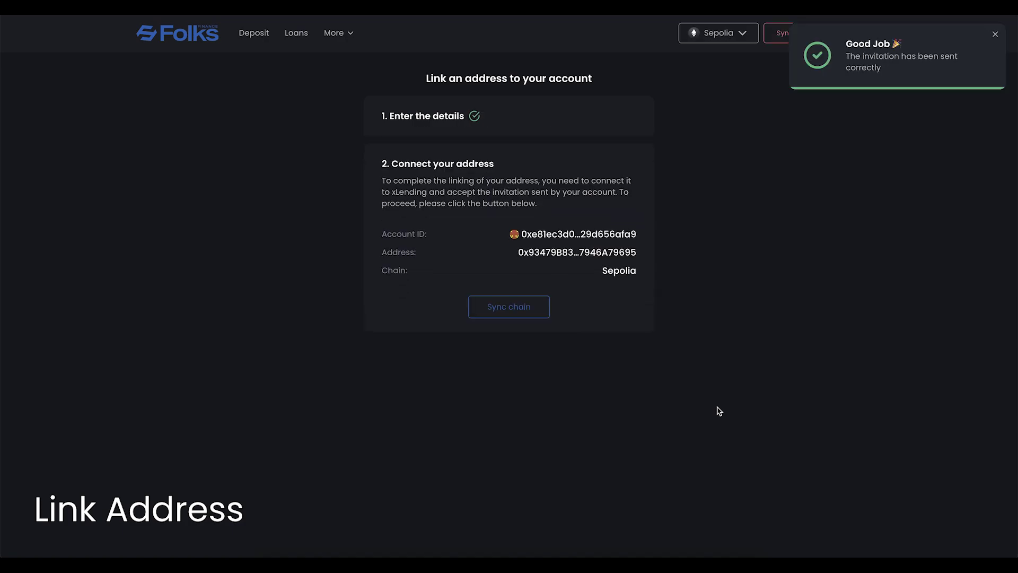
pyautogui.click(538, 313)
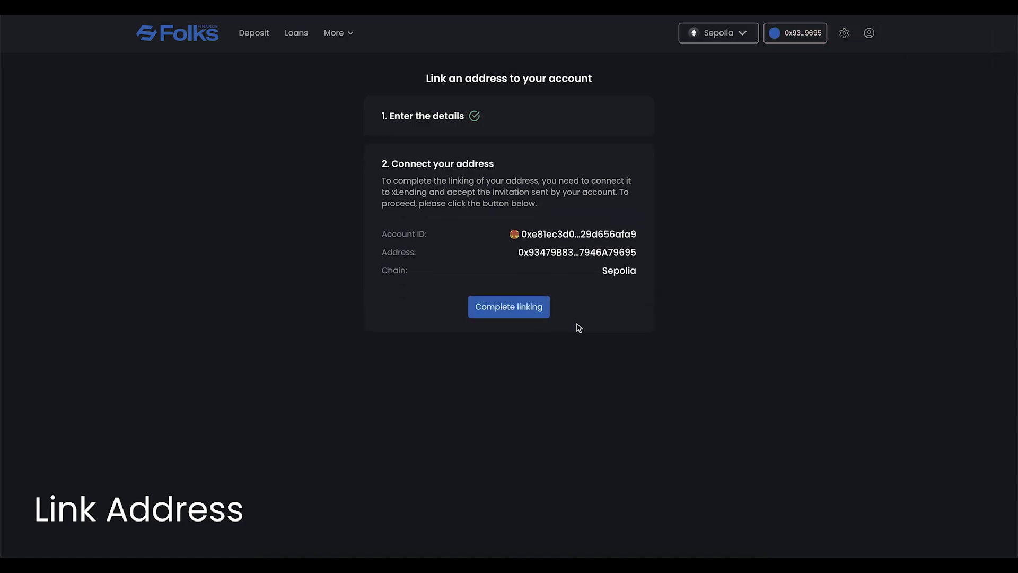
pyautogui.click(510, 307)
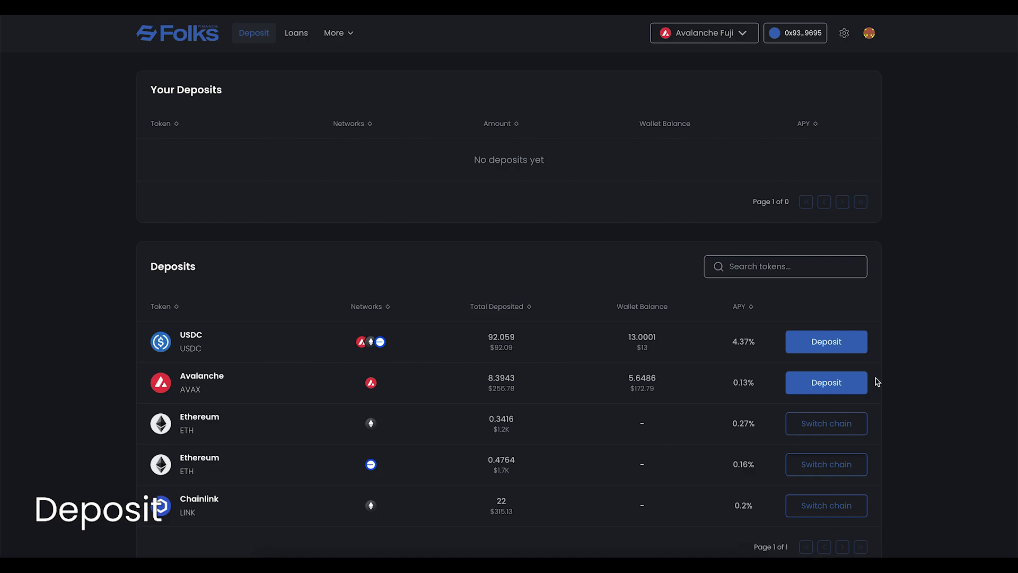
# Deposit 1 AVAX from the Avalanche row and confirm it in the summary.
pyautogui.click(857, 383)
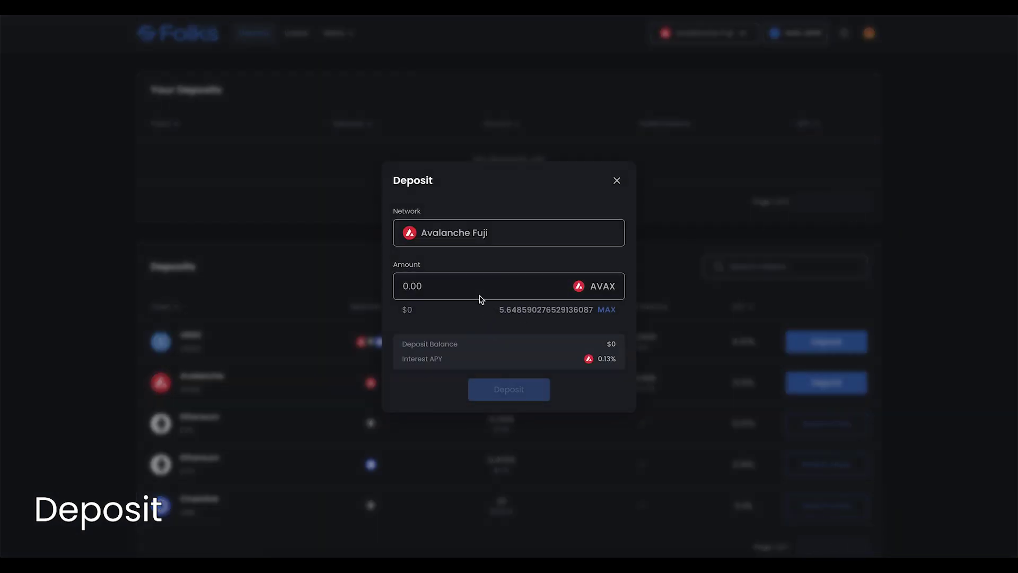
pyautogui.click(475, 289)
pyautogui.write('1')
pyautogui.click(512, 393)
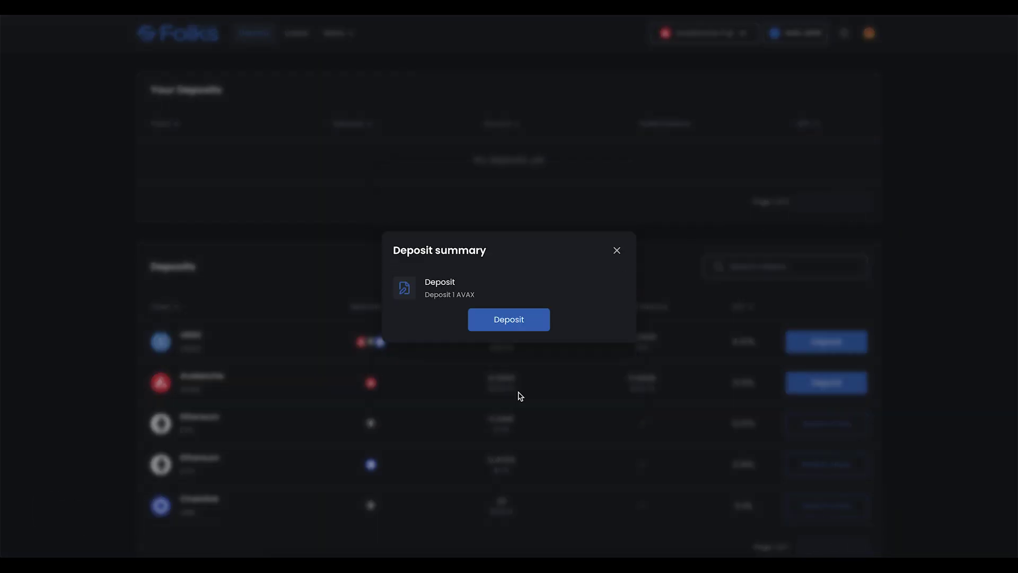
pyautogui.click(506, 321)
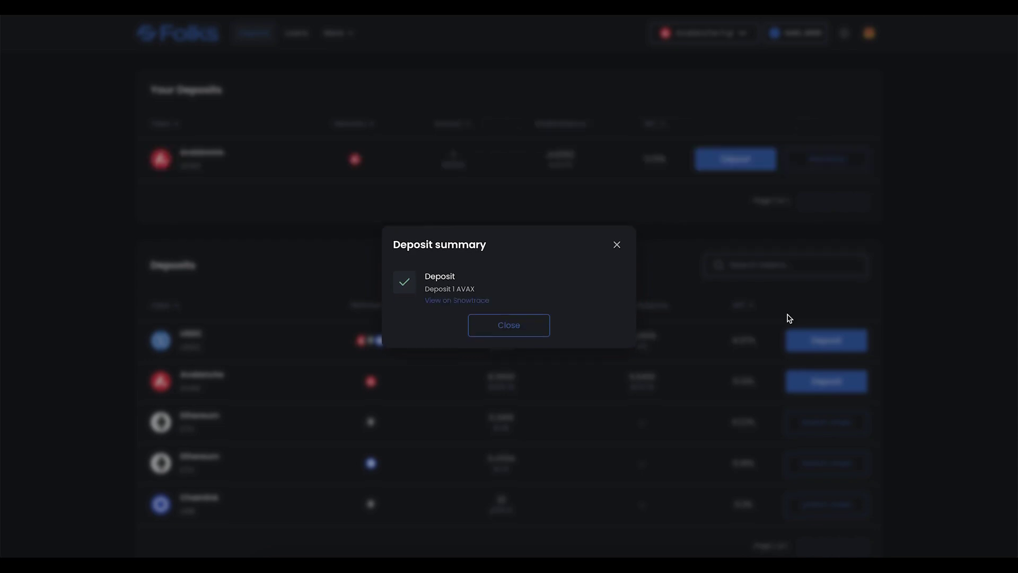
# Create a new general loan named Folkstest1 and dismiss the creation summary.
pyautogui.click(844, 105)
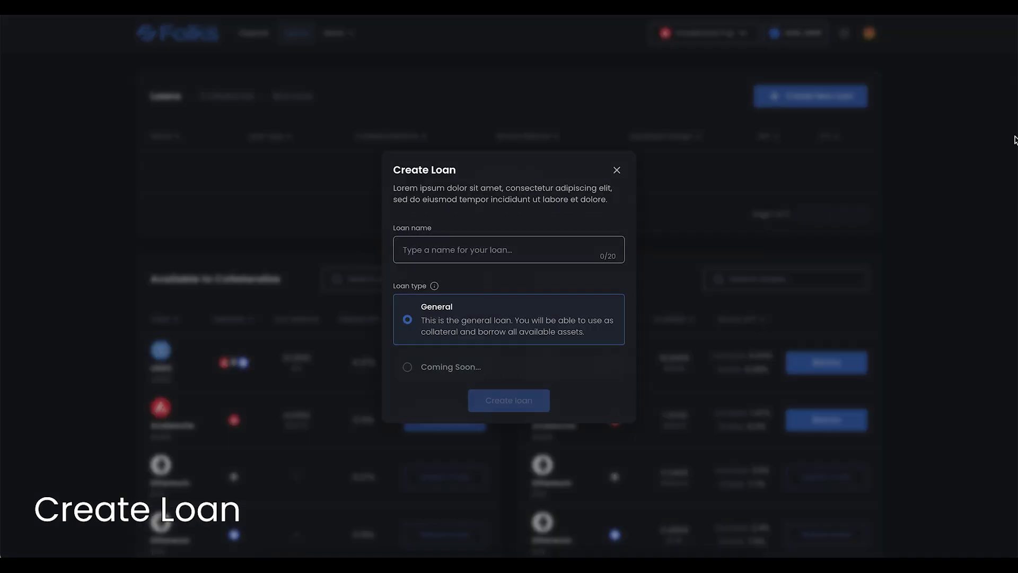
pyautogui.click(511, 251)
pyautogui.write('Folkstest1')
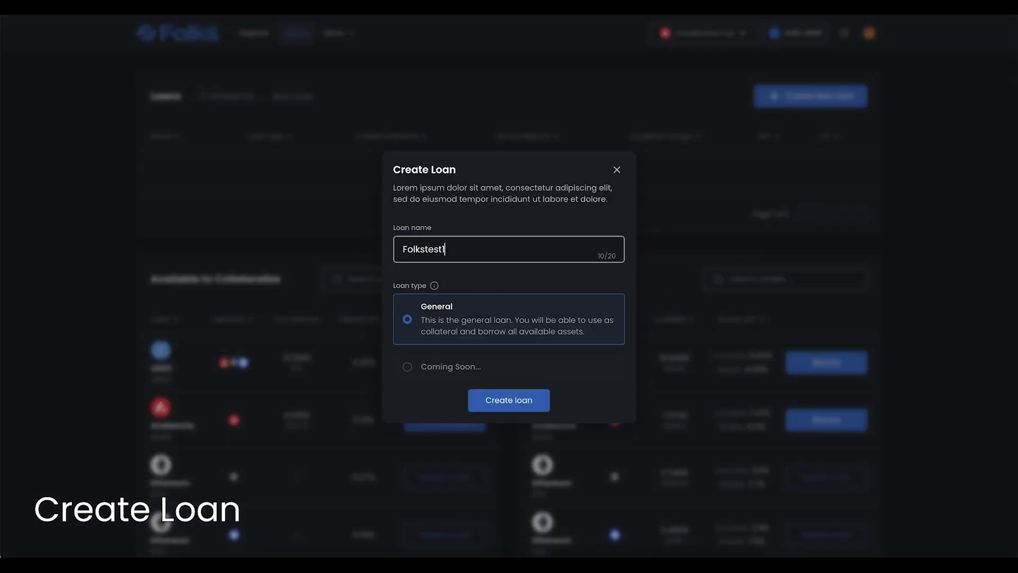
pyautogui.click(525, 408)
pyautogui.click(526, 332)
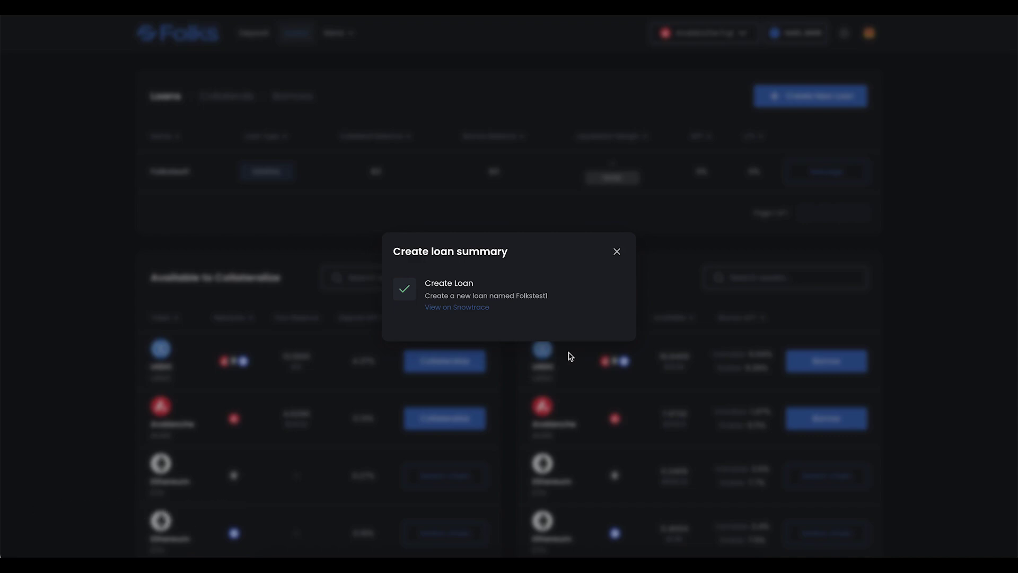
pyautogui.click(617, 251)
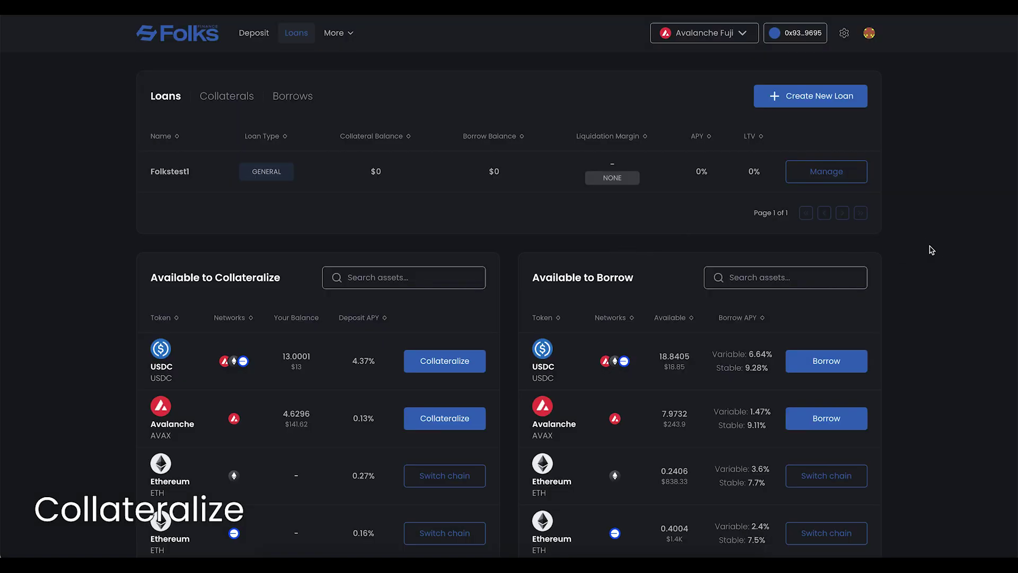
# Collateralize 5 USDC on Folkstest1, approving USDC spending and confirming the transaction.
pyautogui.click(855, 173)
pyautogui.scroll(-1, 932, 196)
pyautogui.scroll(-2, 932, 196)
pyautogui.scroll(-2, 933, 196)
pyautogui.scroll(-2, 933, 197)
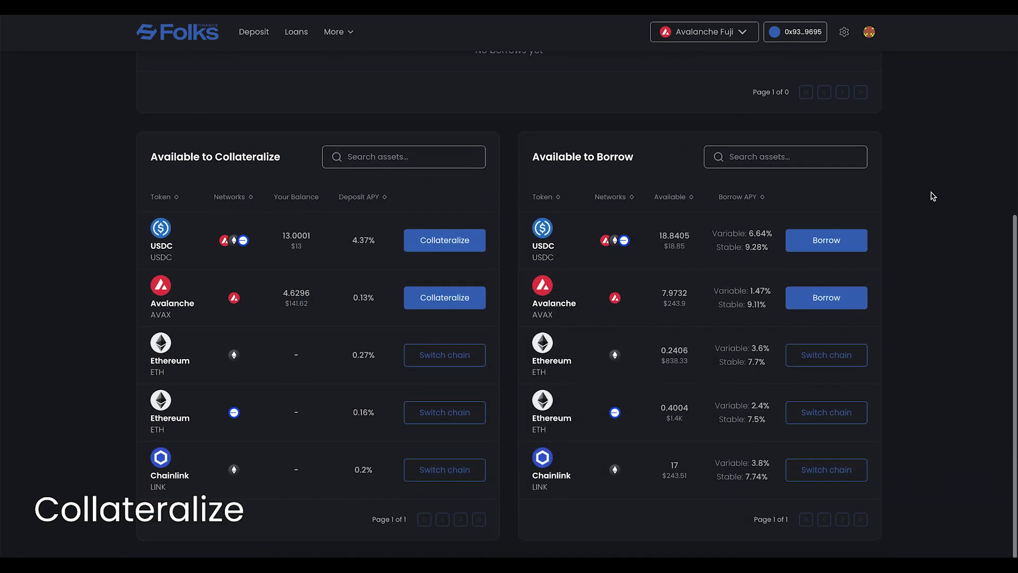
pyautogui.click(460, 242)
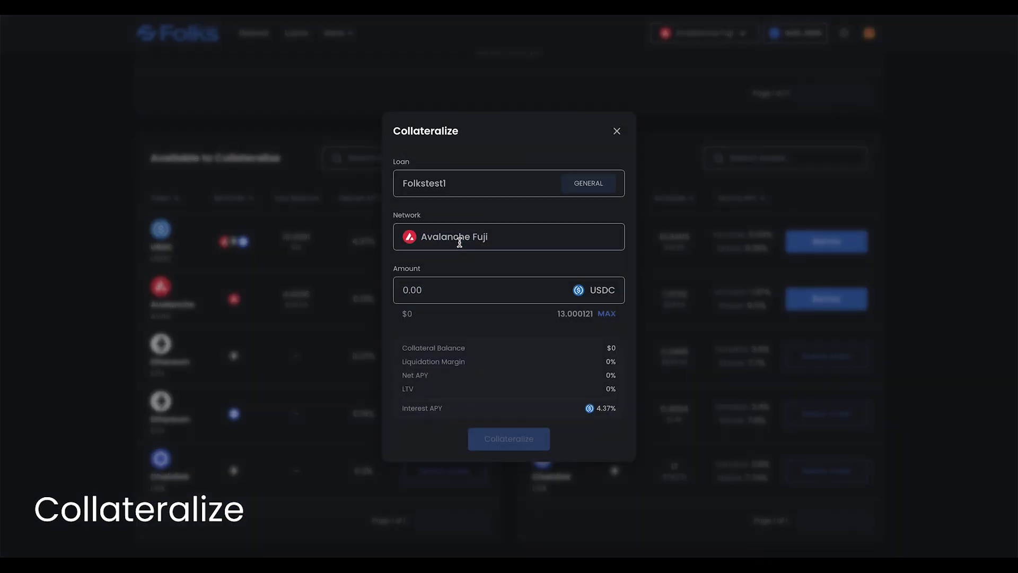
pyautogui.click(502, 287)
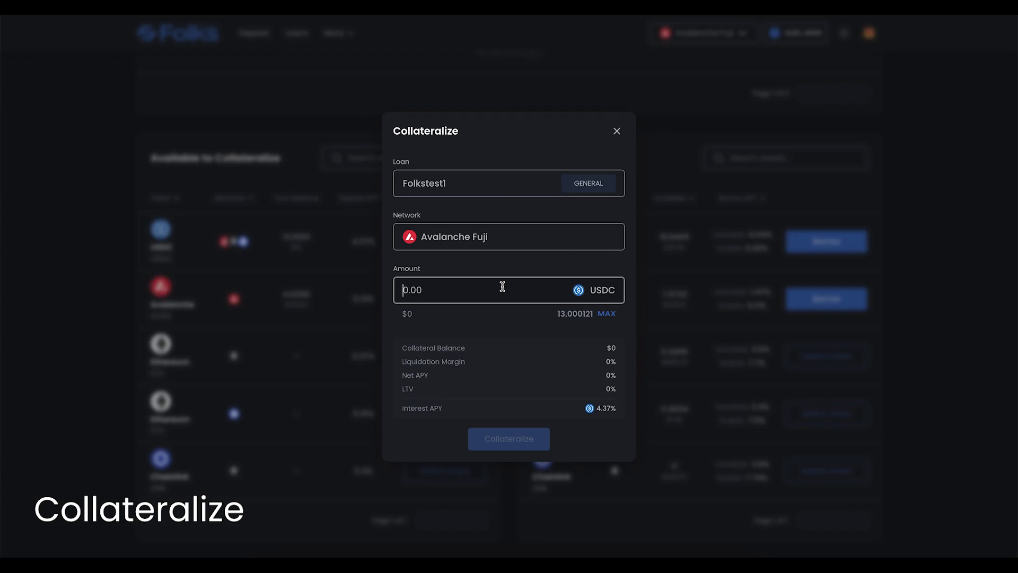
pyautogui.write('5')
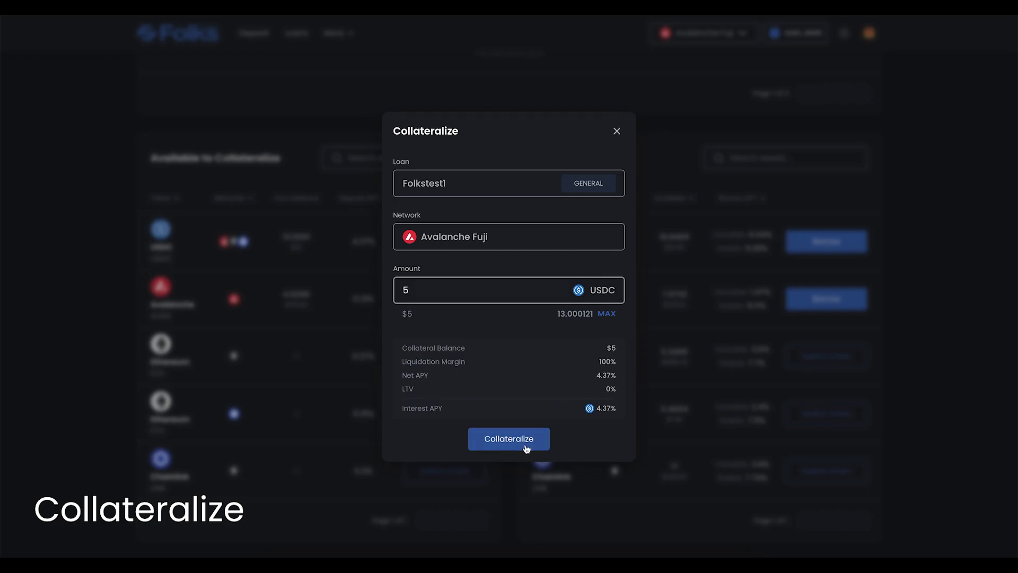
pyautogui.click(526, 448)
pyautogui.click(529, 345)
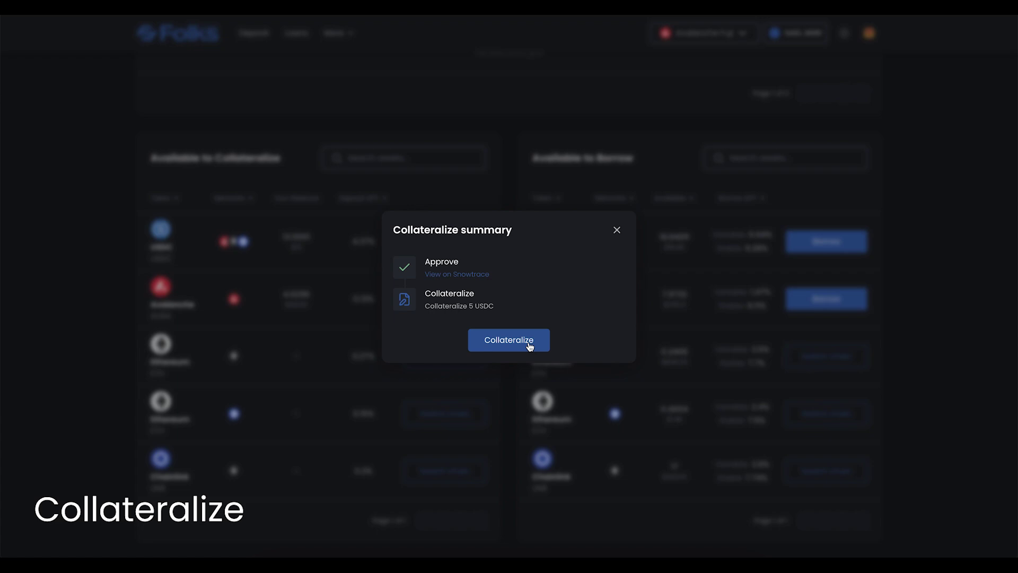
pyautogui.click(529, 346)
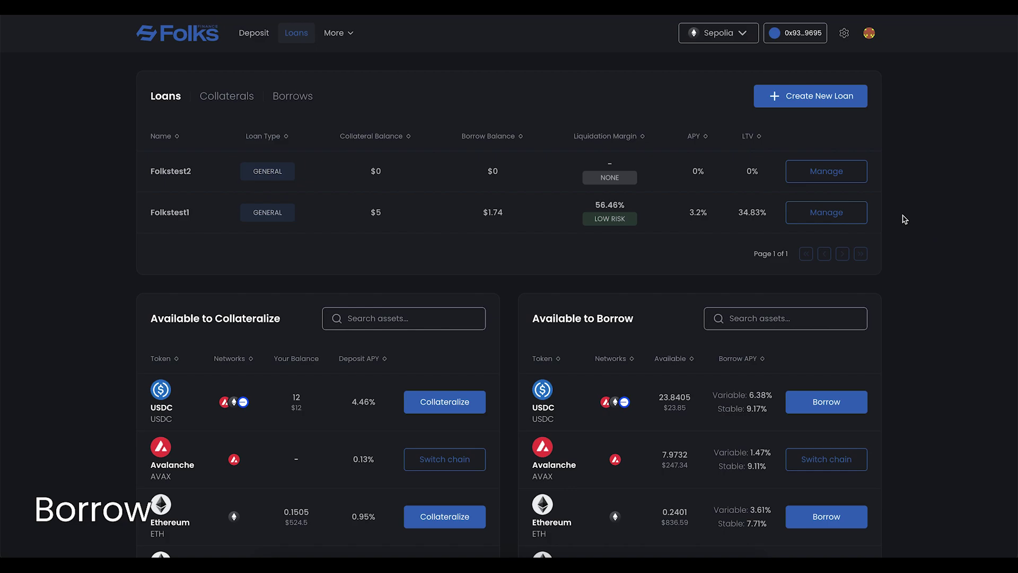
# Borrow the maximum 0.0599 AVAX on Folkstest1 from Avalanche Fuji at the variable rate.
pyautogui.click(849, 212)
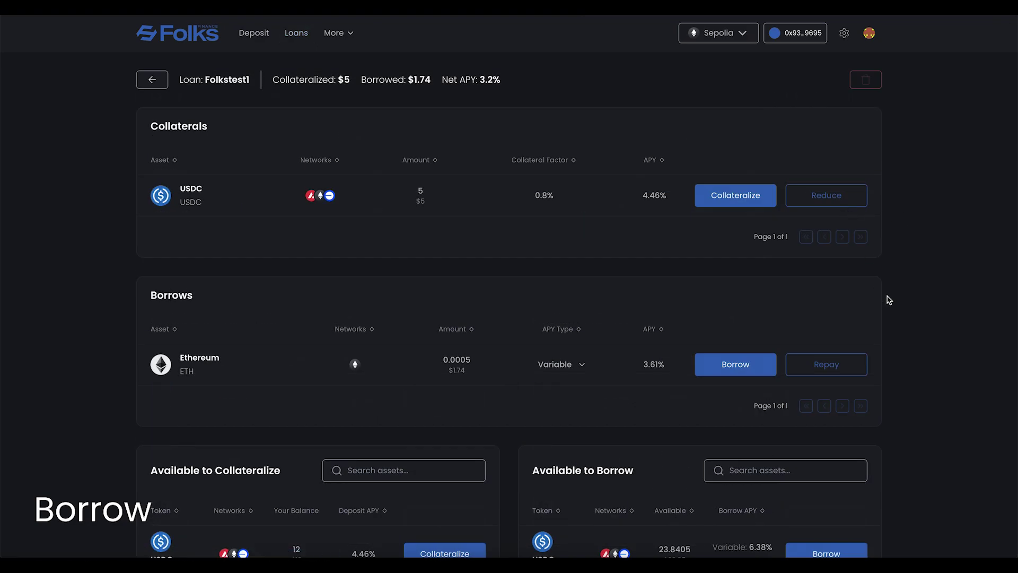
pyautogui.scroll(-5, 888, 299)
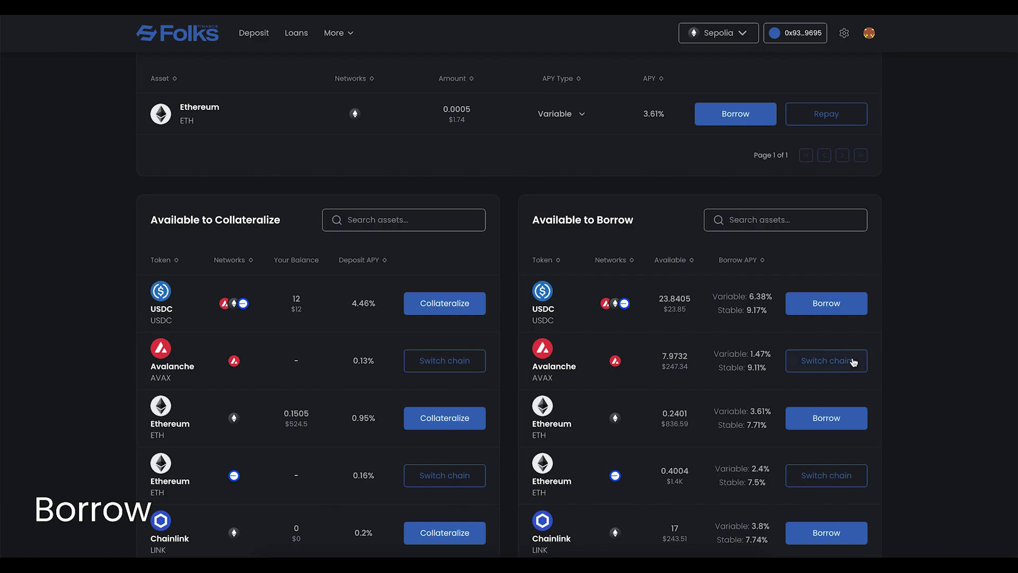
pyautogui.click(853, 363)
pyautogui.click(854, 362)
pyautogui.click(606, 305)
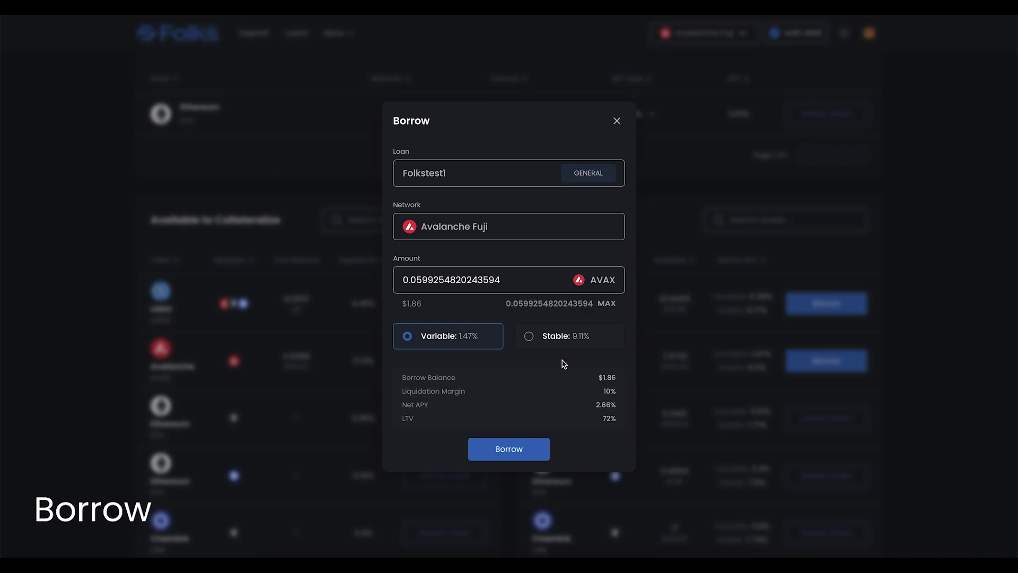
pyautogui.click(562, 346)
pyautogui.click(484, 347)
pyautogui.click(532, 458)
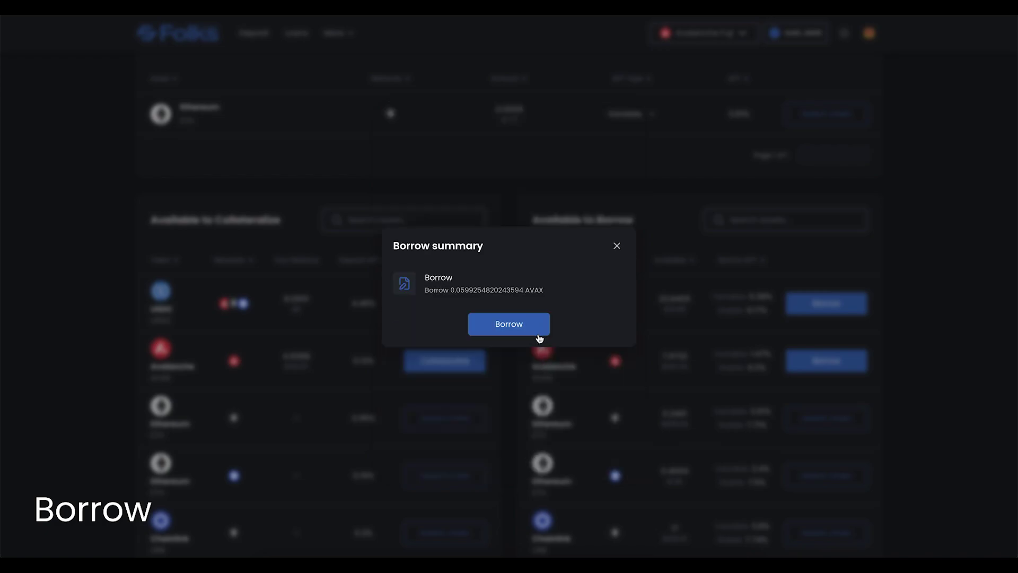
pyautogui.click(536, 326)
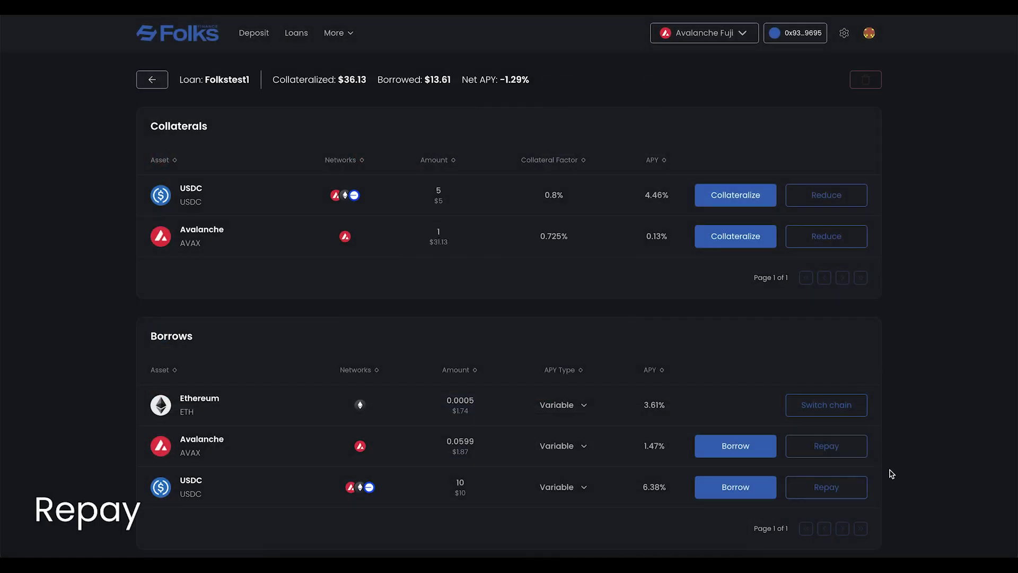
# Repay Folkstest1's full 9.999996 USDC borrow using the MAX amount.
pyautogui.click(865, 493)
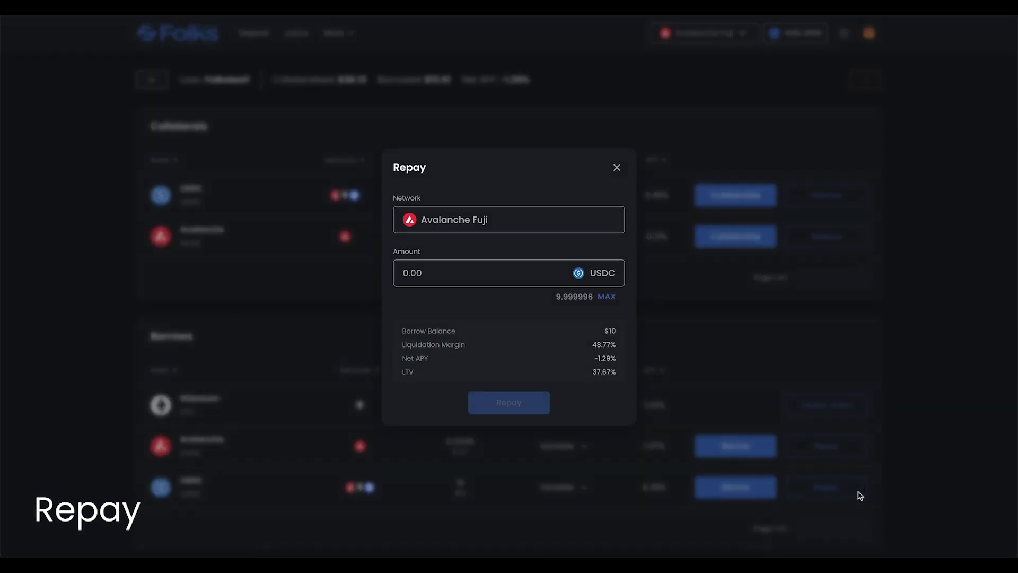
pyautogui.click(539, 275)
pyautogui.write('1')
pyautogui.press('BackSpace')
pyautogui.click(606, 297)
pyautogui.click(520, 402)
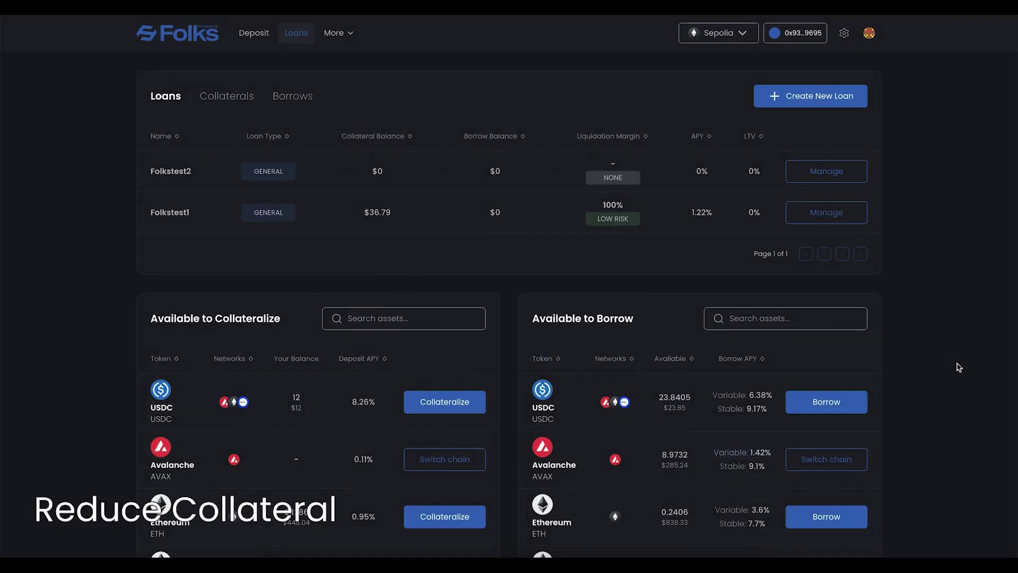
# Reduce Folkstest1's USDC collateral by the full 5 USDC and confirm the transaction.
pyautogui.click(854, 214)
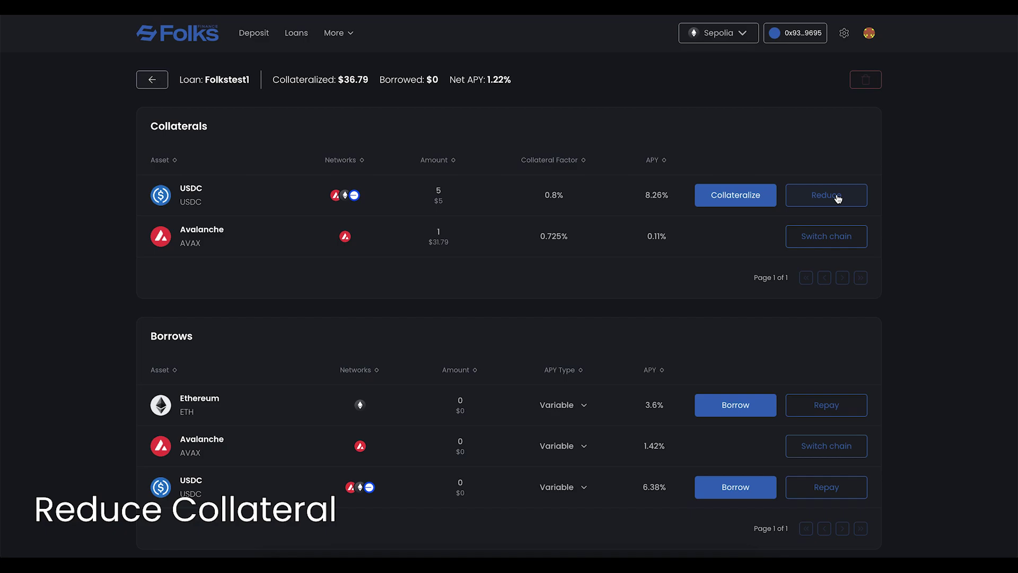
pyautogui.click(837, 196)
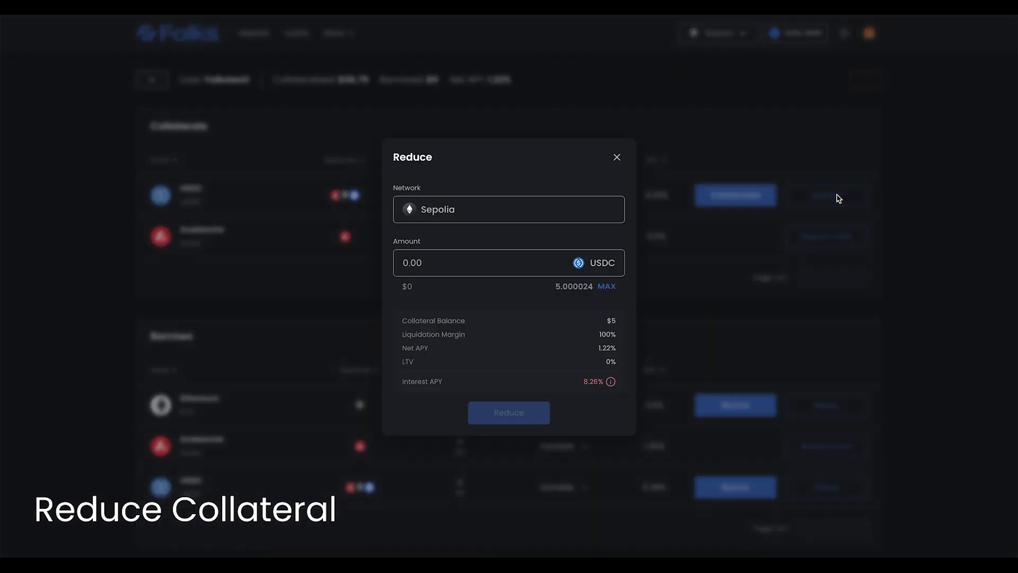
pyautogui.click(606, 286)
pyautogui.click(532, 418)
pyautogui.click(525, 342)
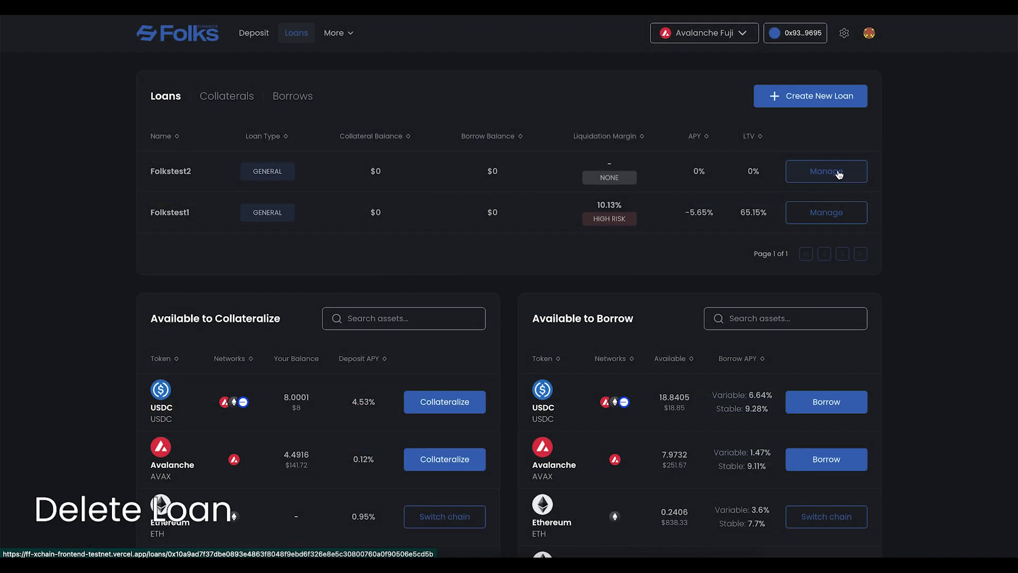
# Delete the empty Folkstest2 loan from its Manage view and confirm the deletion.
pyautogui.click(838, 174)
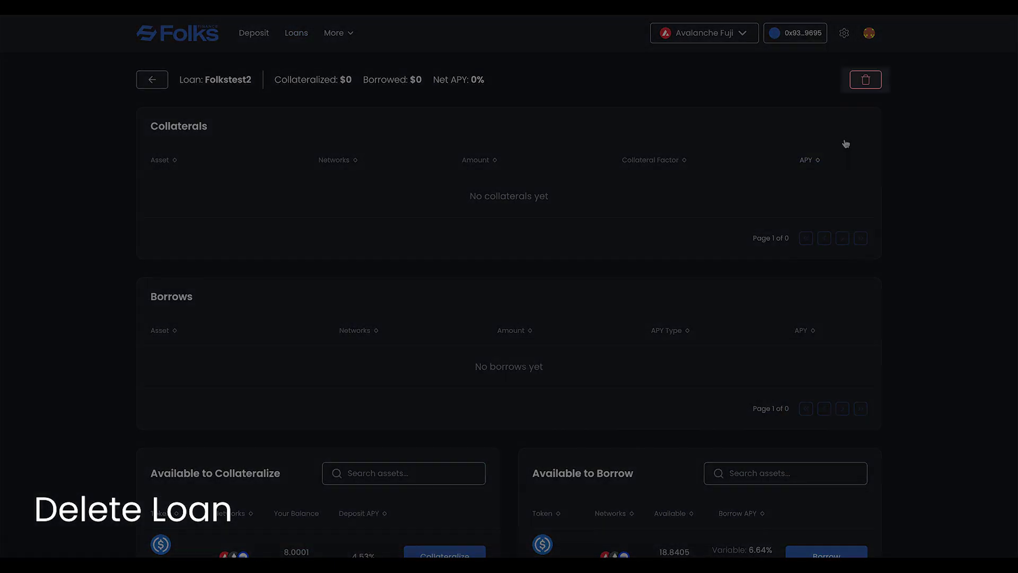
pyautogui.click(866, 81)
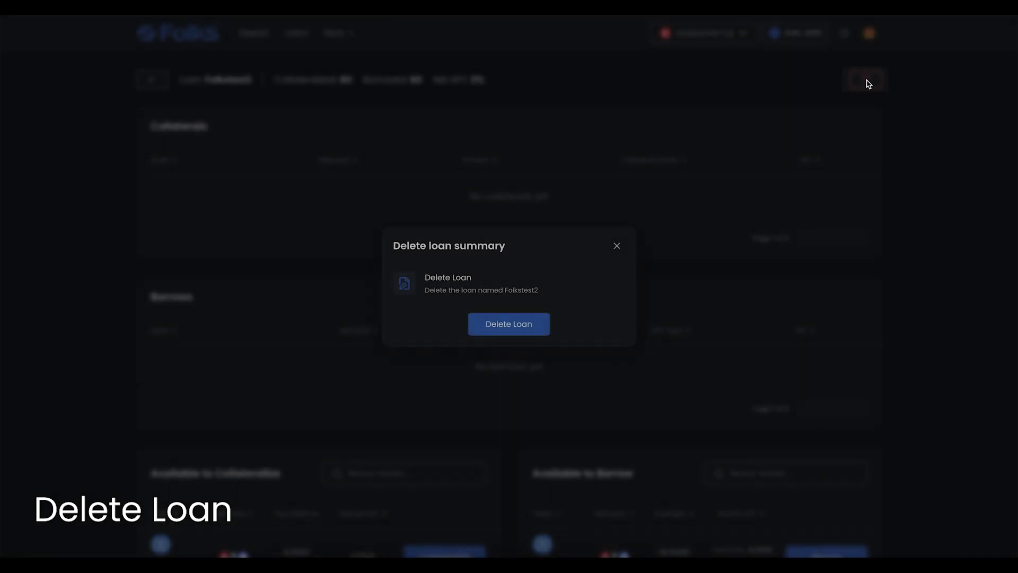
pyautogui.click(508, 321)
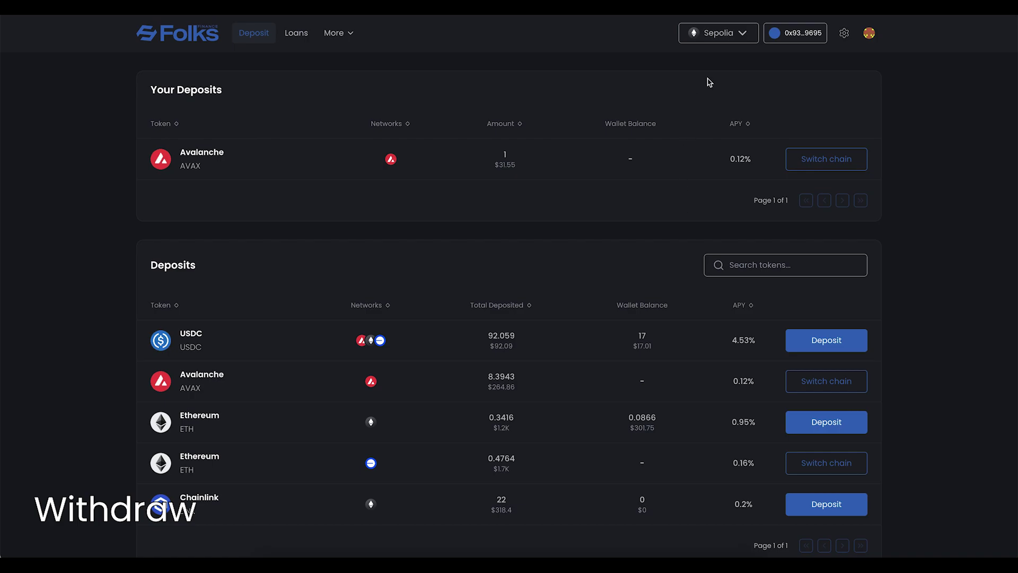
# On Avalanche Fuji, withdraw the full 1 AVAX deposit using MAX and confirm the transaction.
pyautogui.click(821, 169)
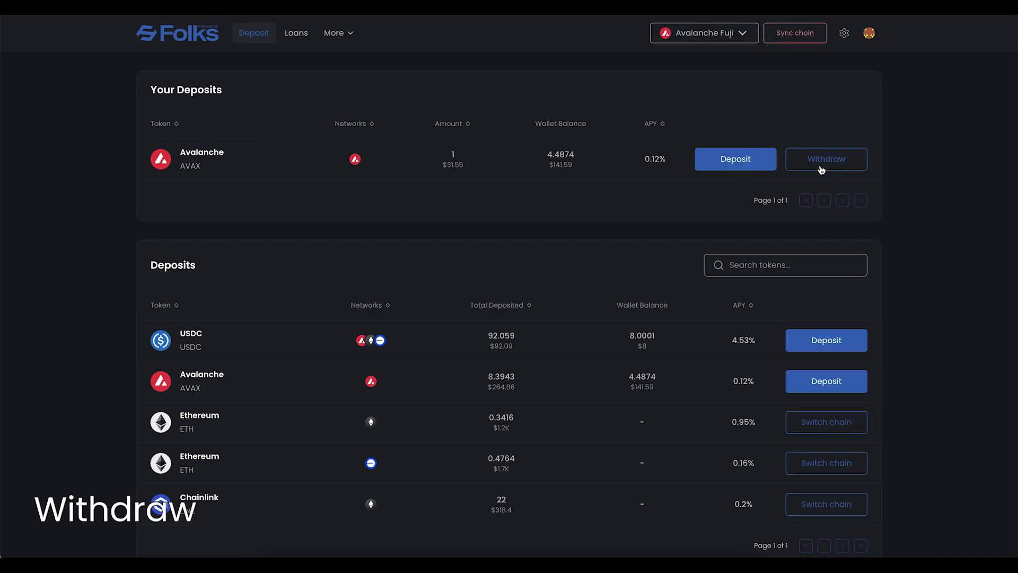
pyautogui.click(821, 169)
pyautogui.click(606, 310)
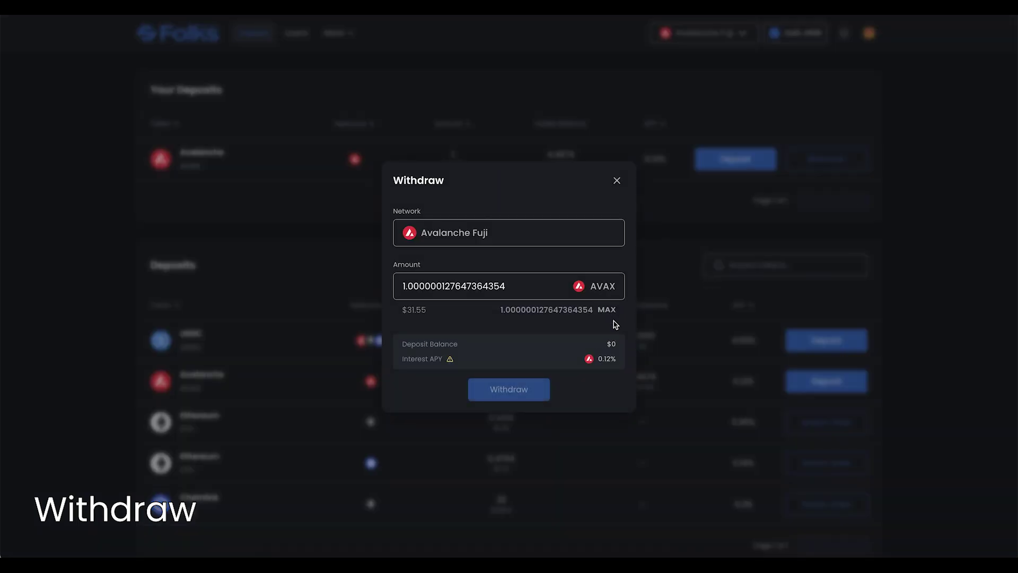
pyautogui.click(521, 394)
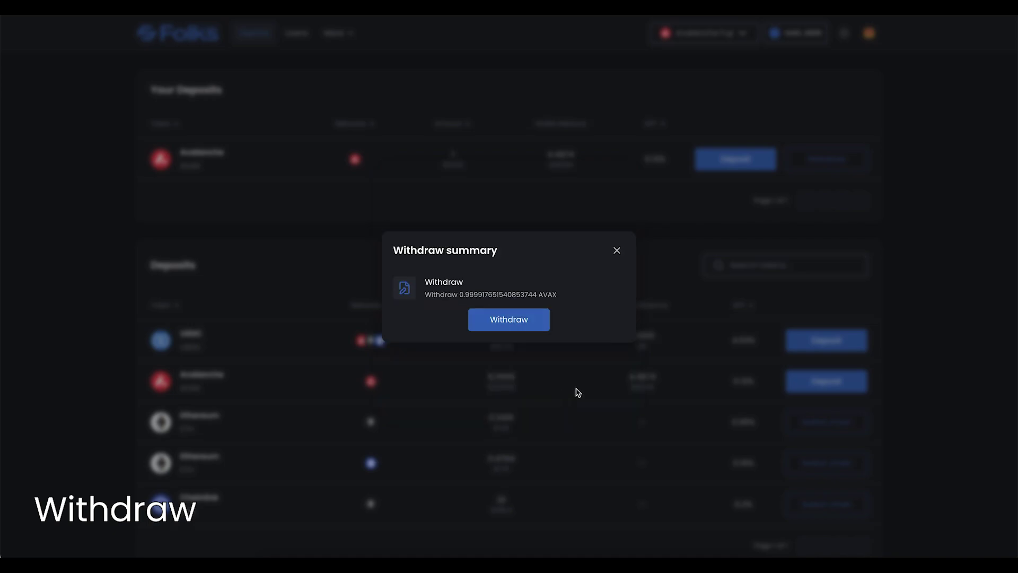
pyautogui.click(525, 319)
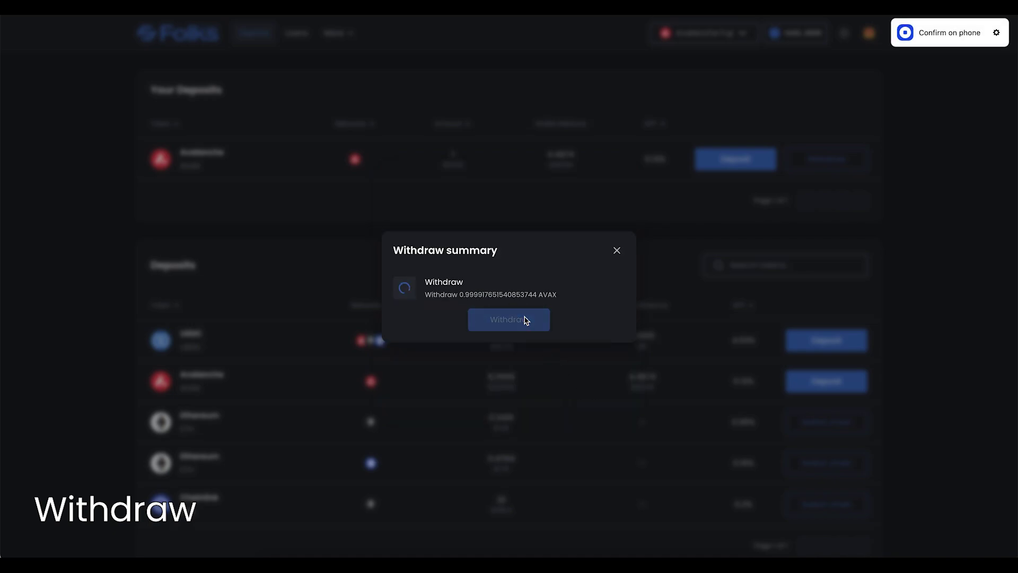